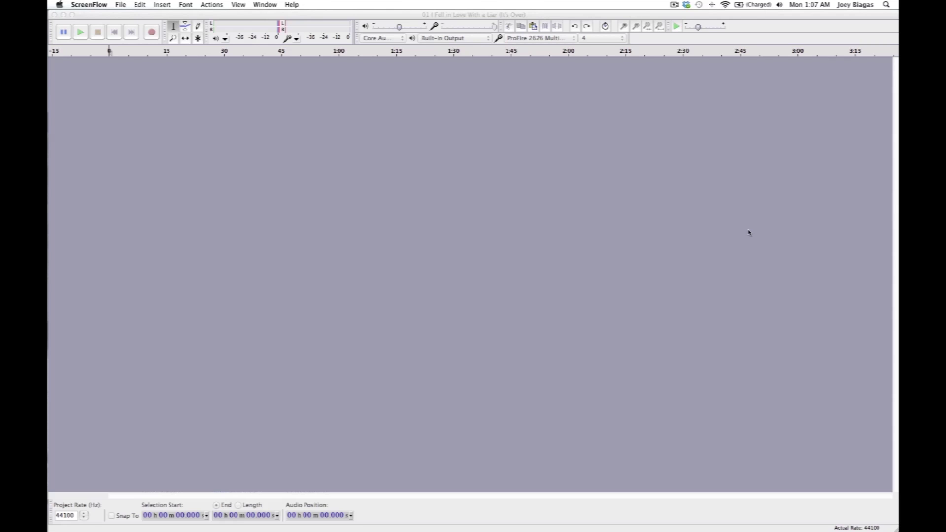
# - Drag '01 I Fell in Love With a Liar (It's Over).mp3' from Finder into Audacity as a stereo track
pyautogui.click(440, 163)
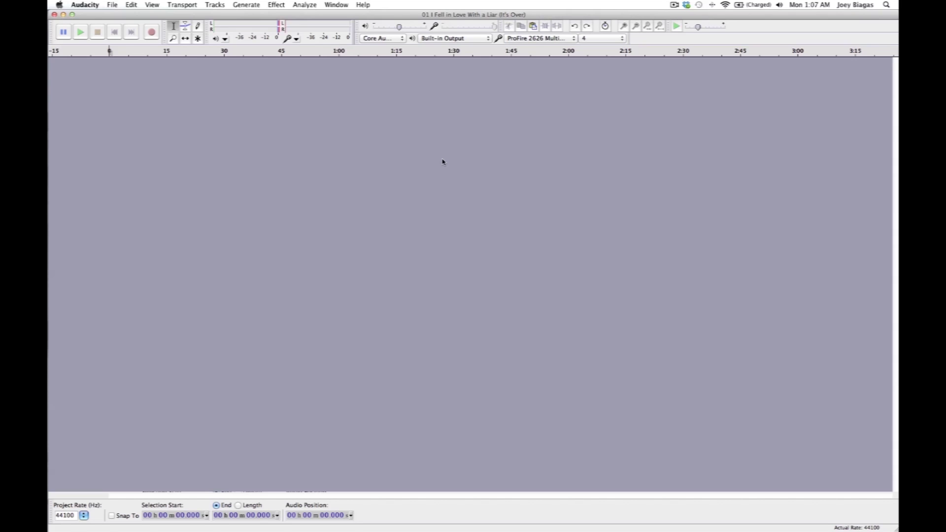
pyautogui.press('super+shift+2')
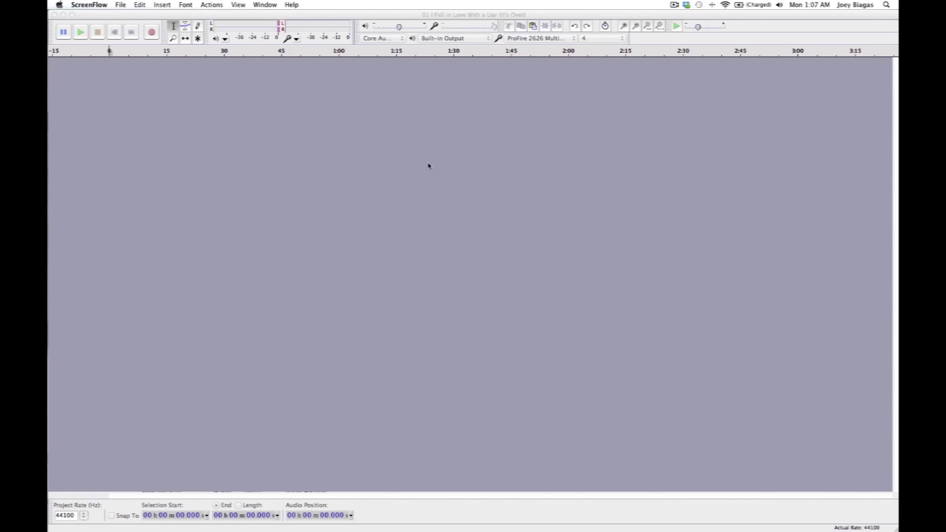
pyautogui.press('super+Tab')
pyautogui.press('super+Tab')
pyautogui.press('super+Tab')
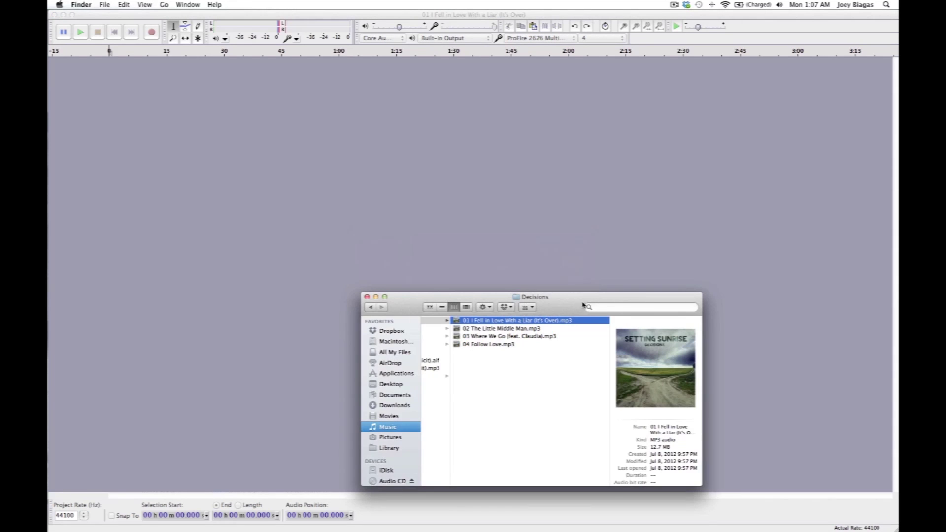
pyautogui.moveTo(564, 300); pyautogui.dragTo(697, 288)
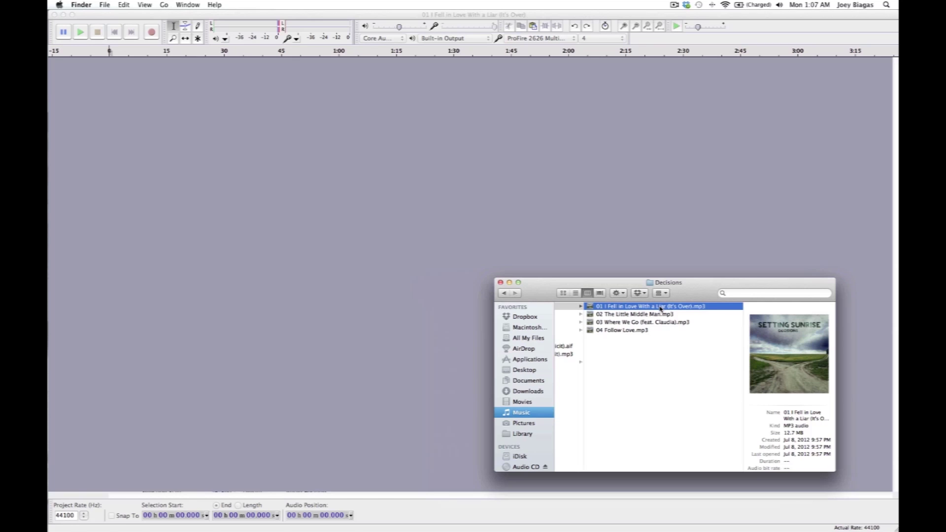
pyautogui.moveTo(661, 309); pyautogui.dragTo(204, 95)
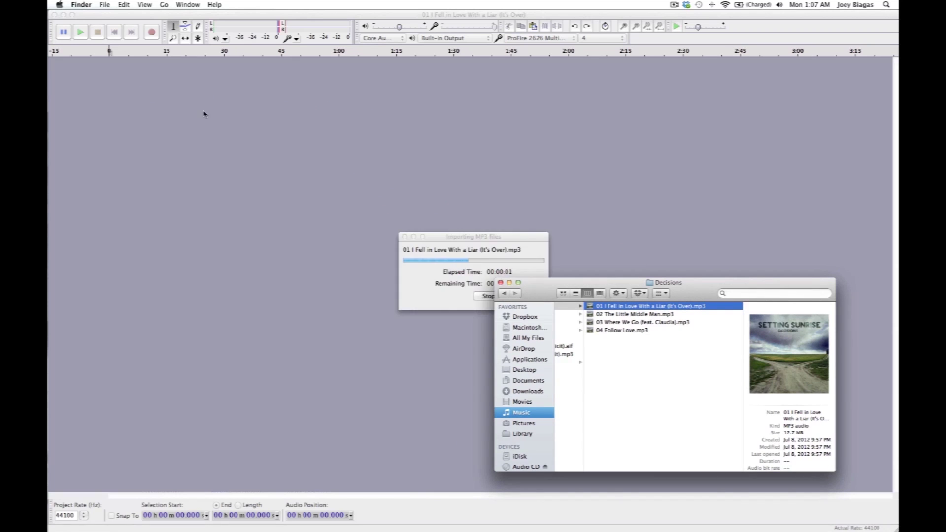
pyautogui.click(206, 118)
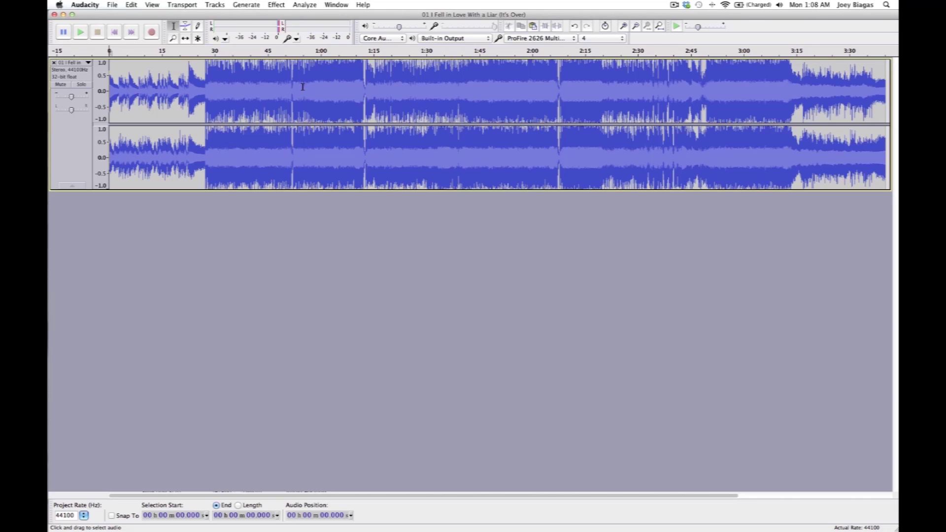
# - Play the song from about 1:37, then select from 1:46.109 to the track's end
pyautogui.click(451, 75)
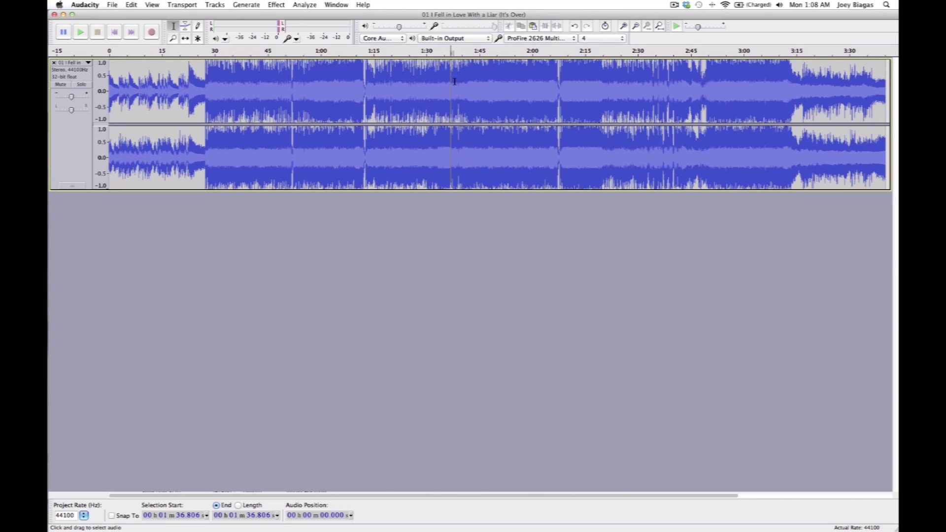
pyautogui.press('space')
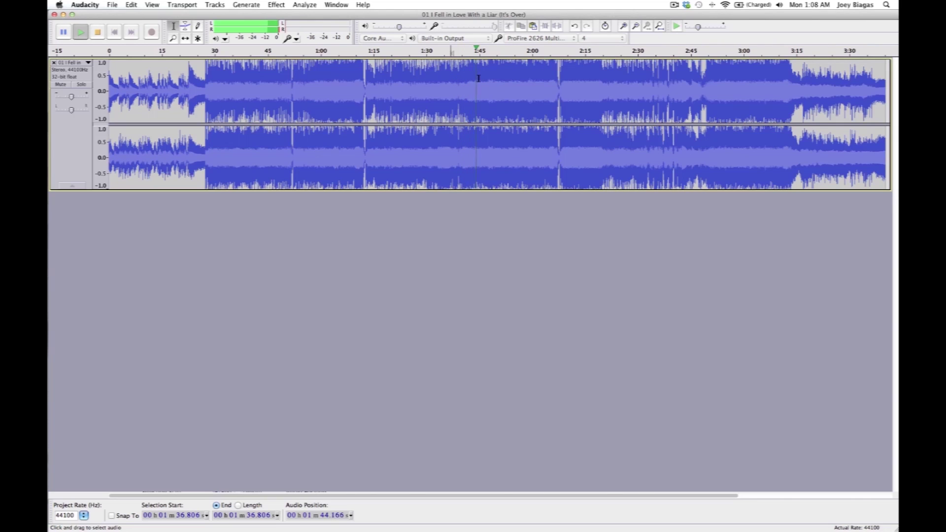
pyautogui.press('space')
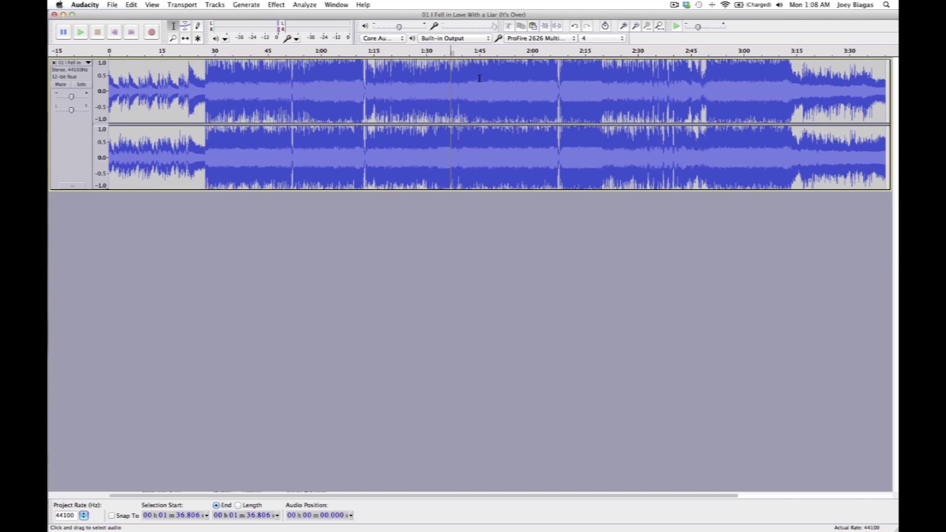
pyautogui.click(481, 77)
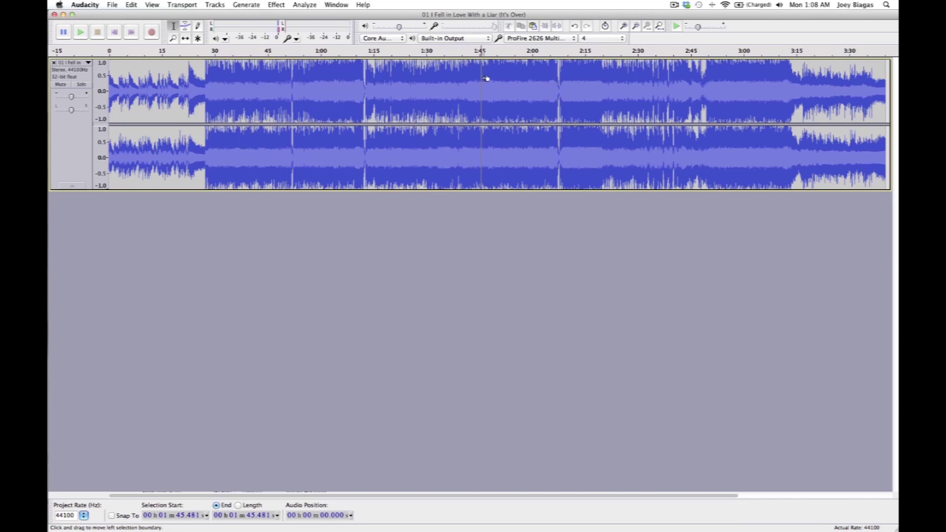
pyautogui.click(484, 78)
pyautogui.moveTo(486, 79)
pyautogui.mouseDown()
pyautogui.moveTo(670, 95)
pyautogui.moveTo(725, 116)
pyautogui.moveTo(898, 115)
pyautogui.moveTo(764, 107)
pyautogui.moveTo(790, 105)
pyautogui.mouseUp()
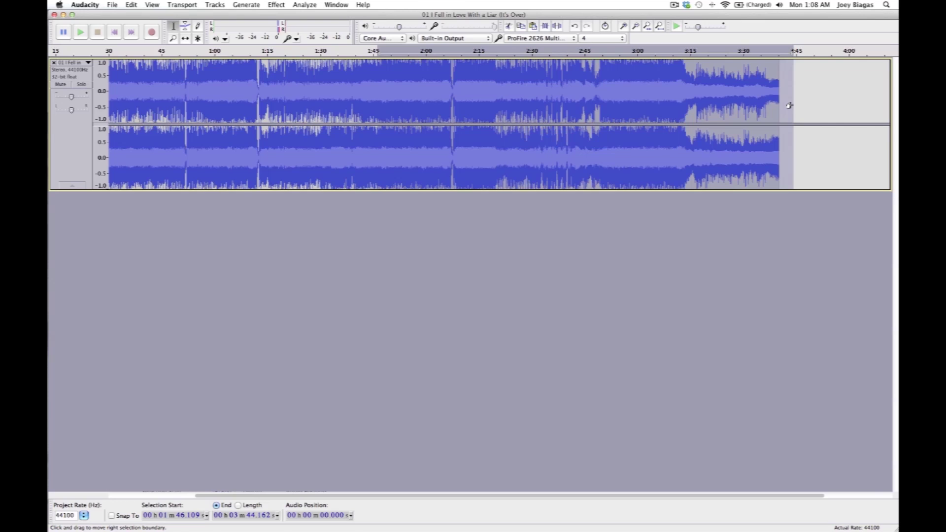
# - Delete the selected audio after 1:46.109 so the first song ends there
pyautogui.press('Delete')
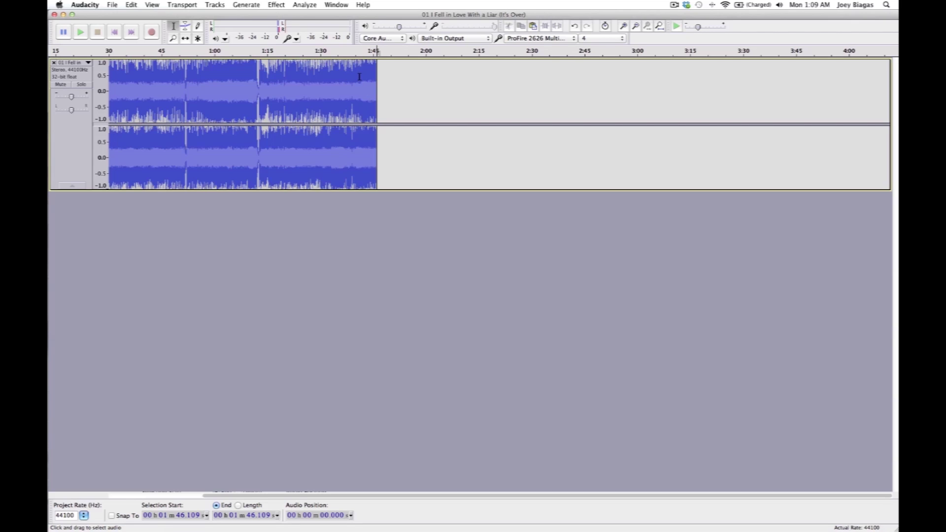
pyautogui.press('super+Tab')
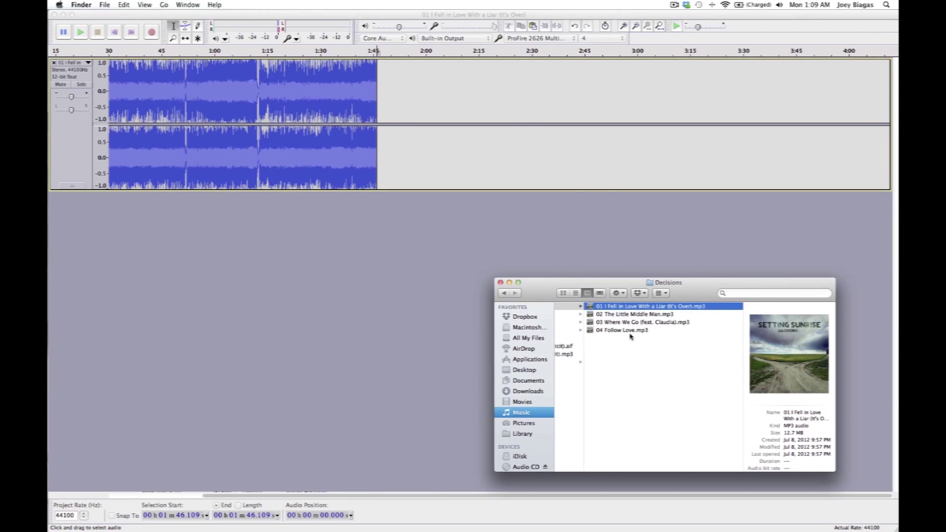
# - Drag '03 Where We Go (feat. Claudia).mp3' from Finder into Audacity as a second track
pyautogui.click(622, 374)
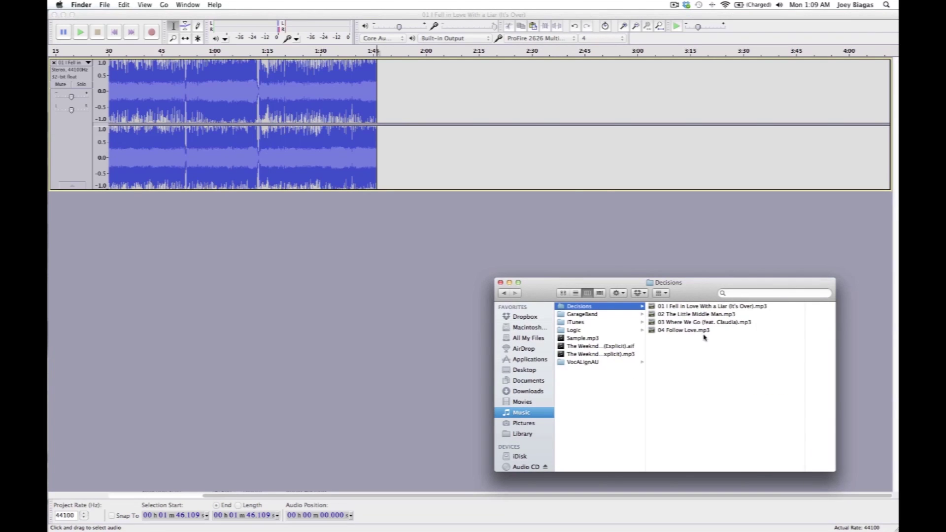
pyautogui.click(687, 324)
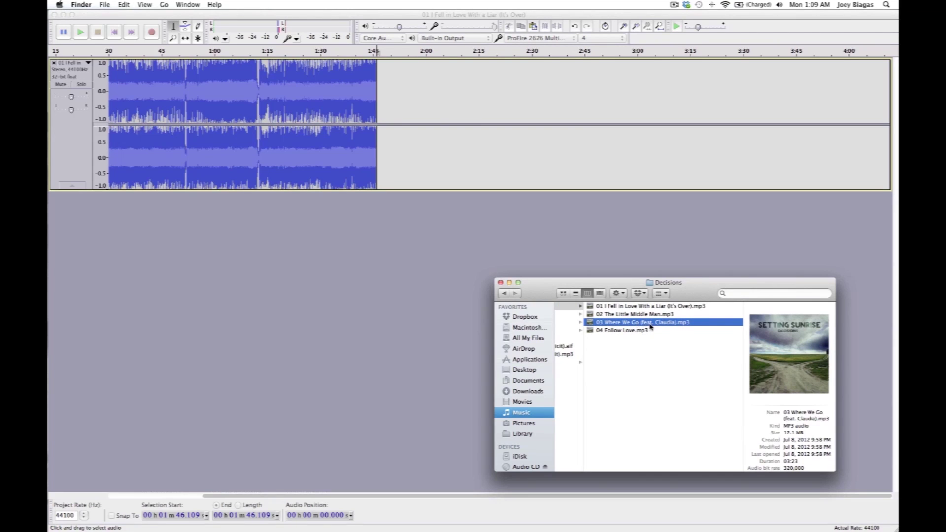
pyautogui.moveTo(651, 327); pyautogui.dragTo(153, 231)
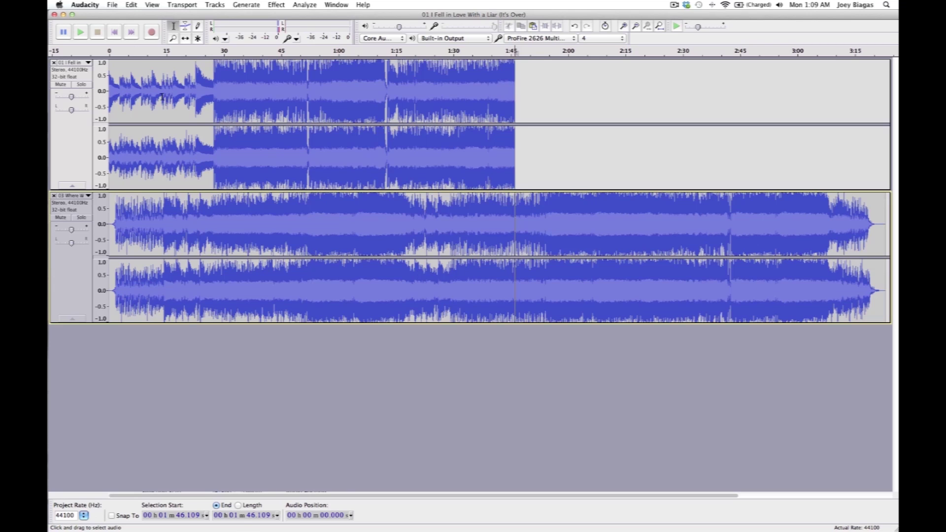
# - Mute the first song, play the second from about 0:50, and select its opening up to 0:51.683
pyautogui.click(61, 85)
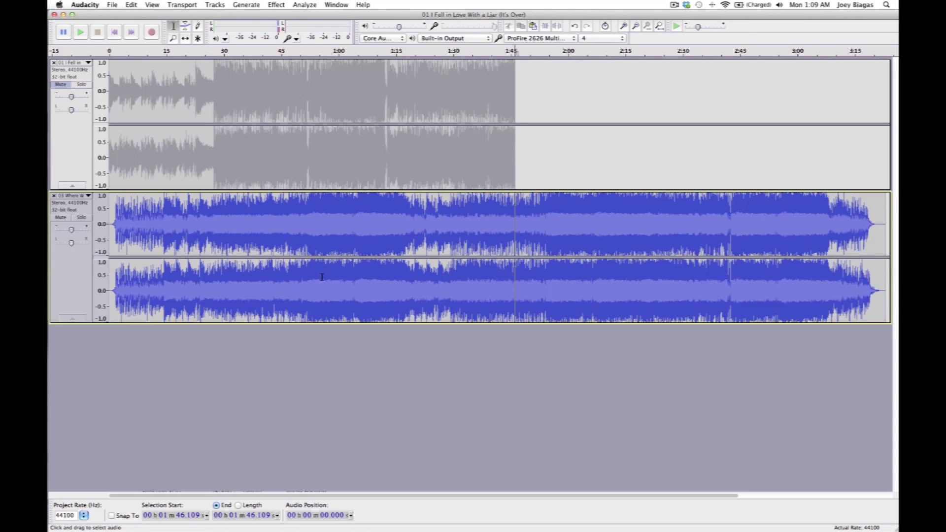
pyautogui.click(290, 212)
pyautogui.moveTo(291, 211); pyautogui.dragTo(300, 209)
pyautogui.moveTo(300, 207); pyautogui.dragTo(302, 207)
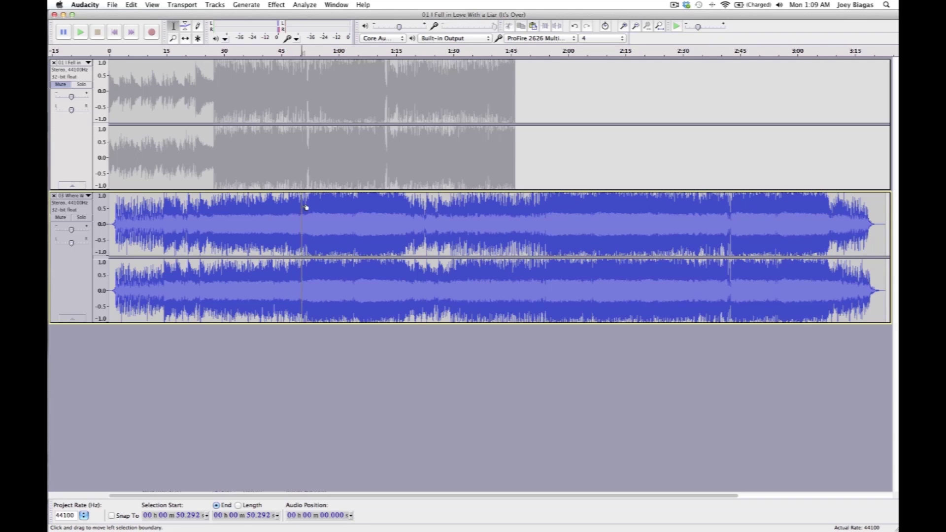
pyautogui.press('space')
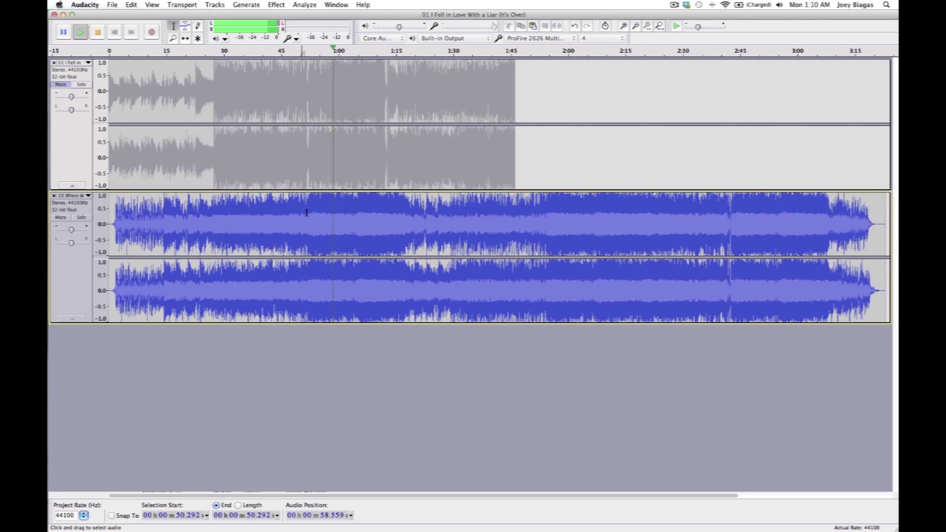
pyautogui.press('space')
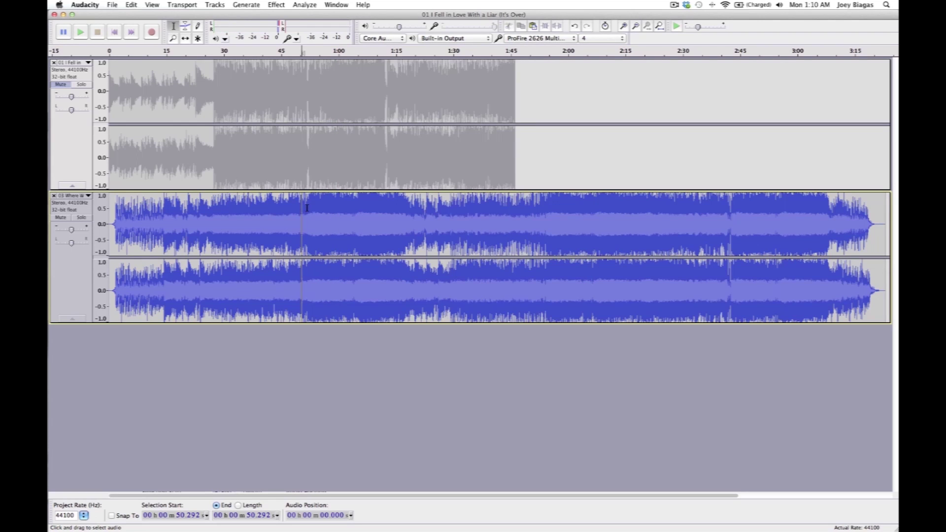
pyautogui.click(307, 207)
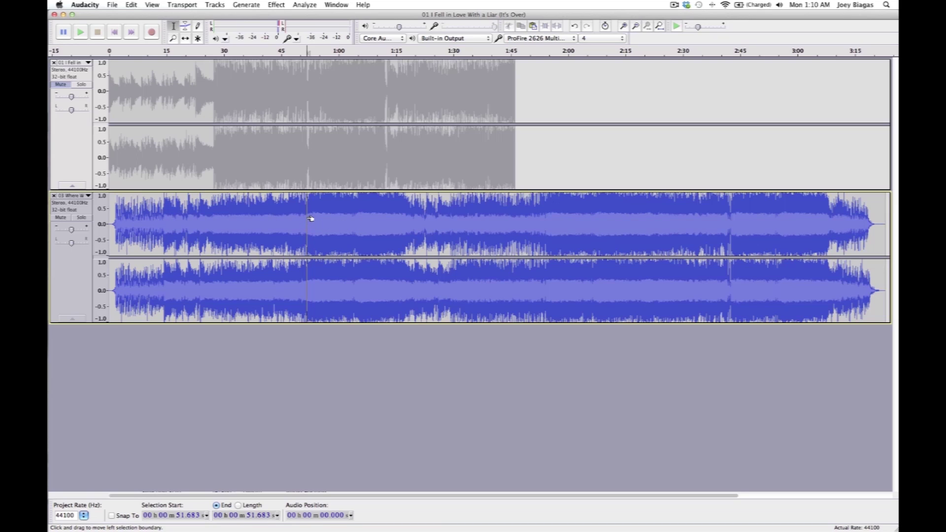
pyautogui.moveTo(310, 219); pyautogui.dragTo(84, 214)
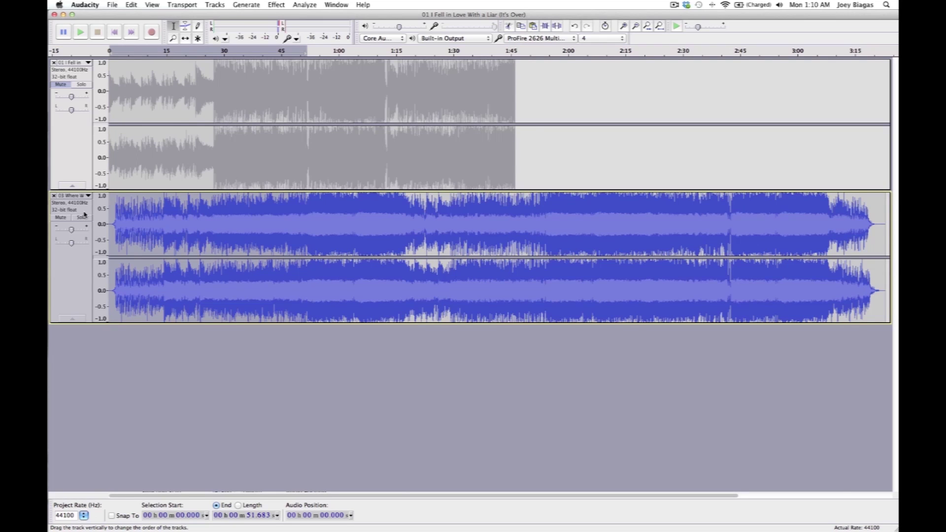
# - Delete the selected first 51.683 seconds of the second song
pyautogui.press('Delete')
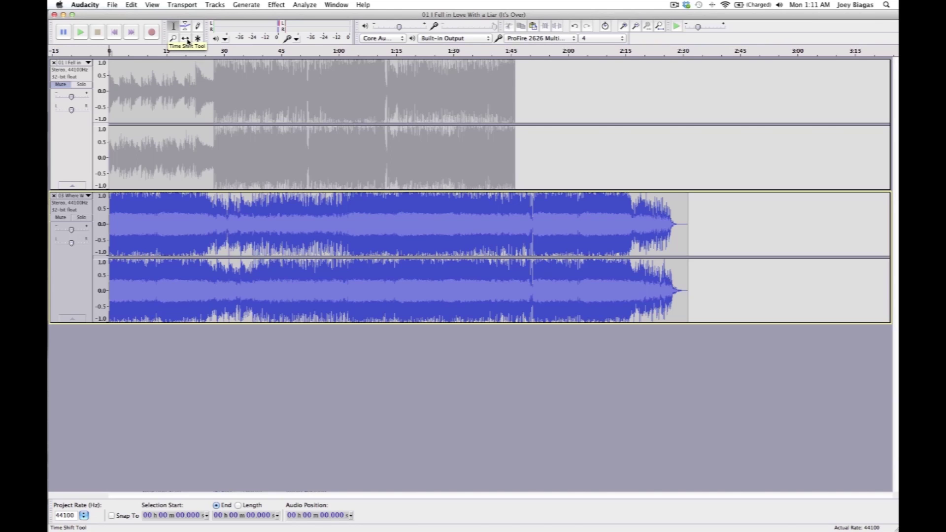
# - Slide the second song's clip with the Time Shift tool so it starts around 1:43
pyautogui.click(186, 39)
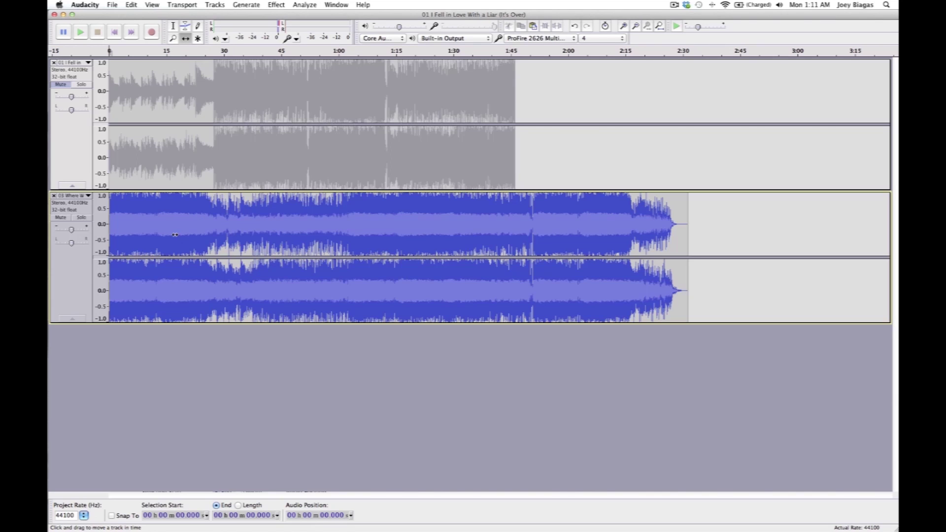
pyautogui.moveTo(175, 235); pyautogui.dragTo(572, 250)
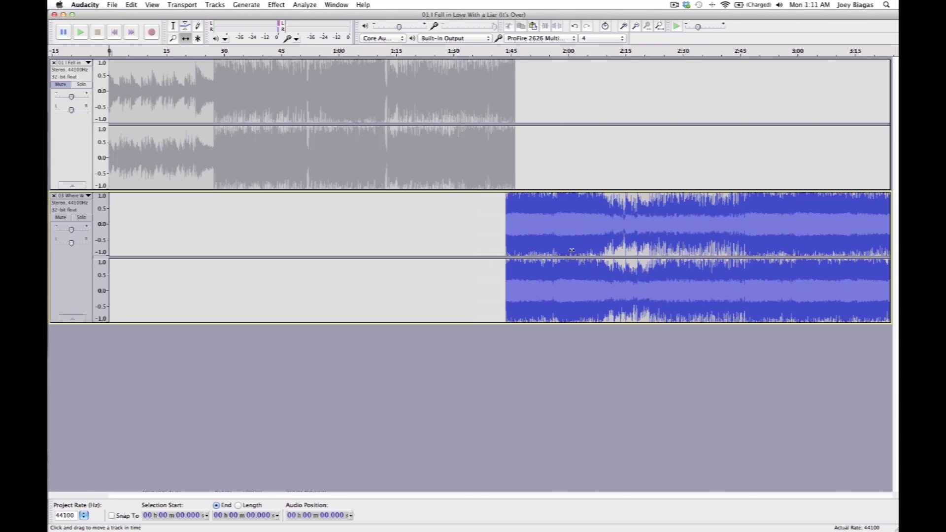
pyautogui.moveTo(572, 250)
pyautogui.mouseDown()
pyautogui.moveTo(559, 251)
pyautogui.moveTo(568, 251)
pyautogui.mouseUp()
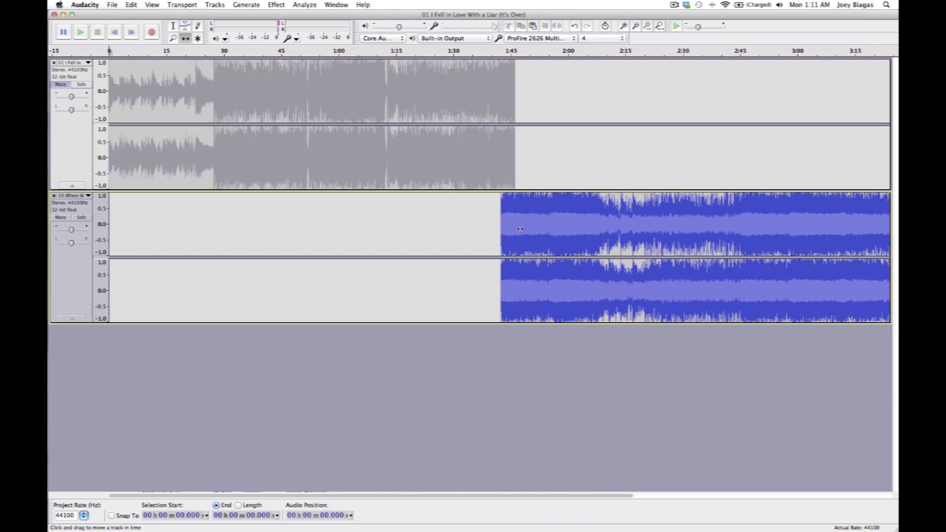
pyautogui.moveTo(520, 229); pyautogui.dragTo(522, 229)
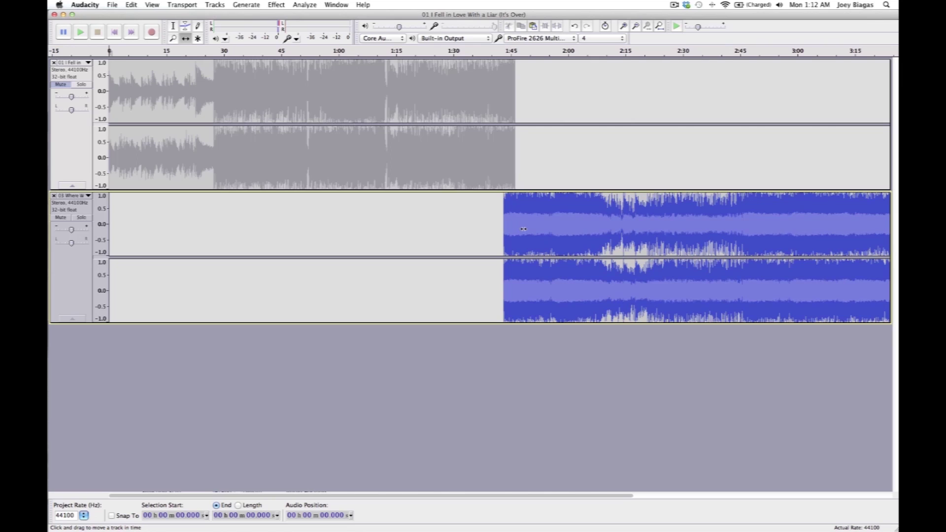
pyautogui.moveTo(523, 229); pyautogui.dragTo(524, 229)
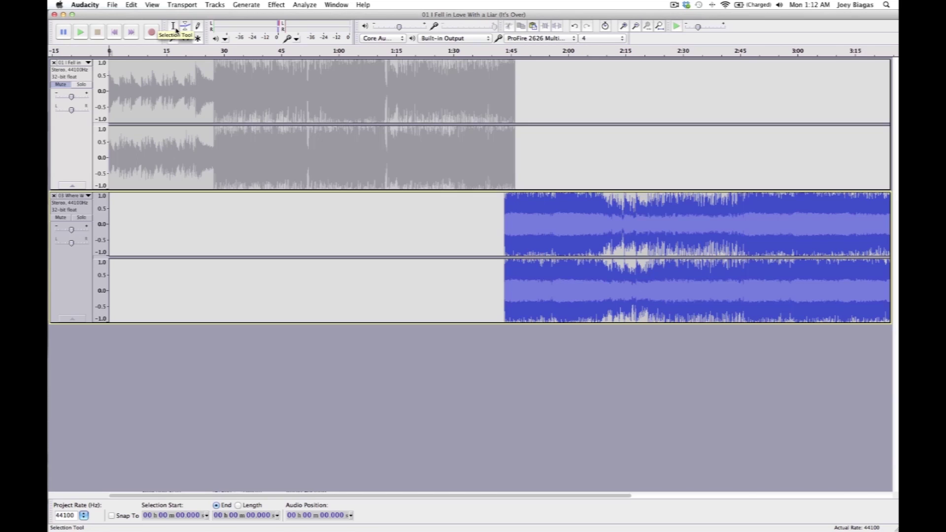
# - Using the Selection Tool, drag from the first track's end at 1:46.109 back to 1:43.482
pyautogui.click(174, 27)
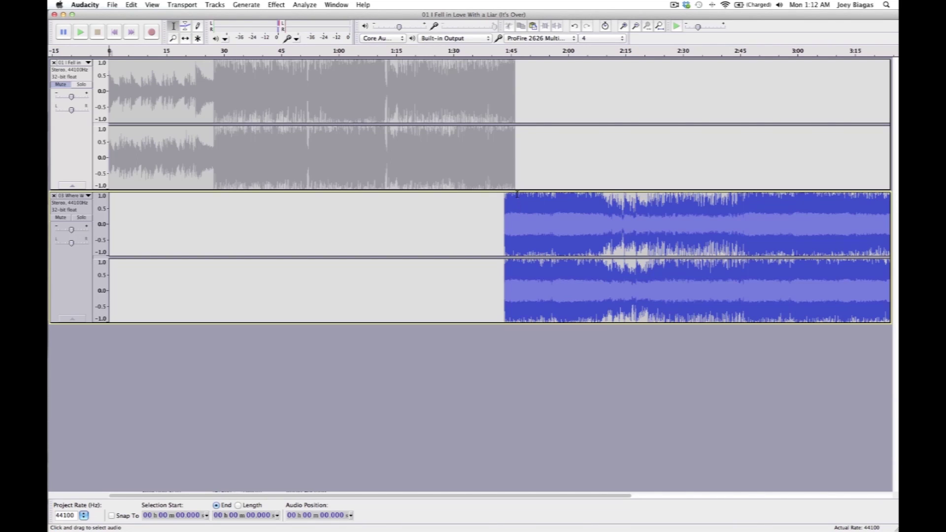
pyautogui.click(515, 144)
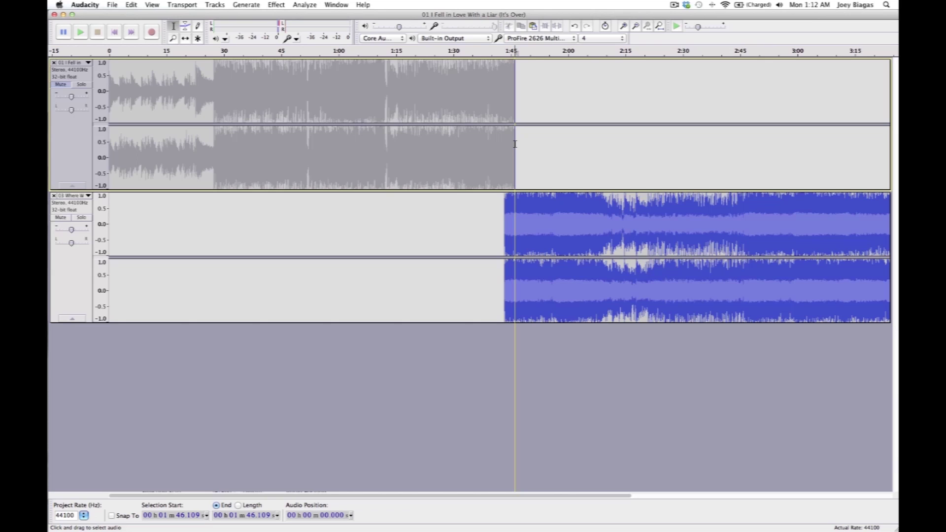
pyautogui.moveTo(515, 144); pyautogui.dragTo(506, 144)
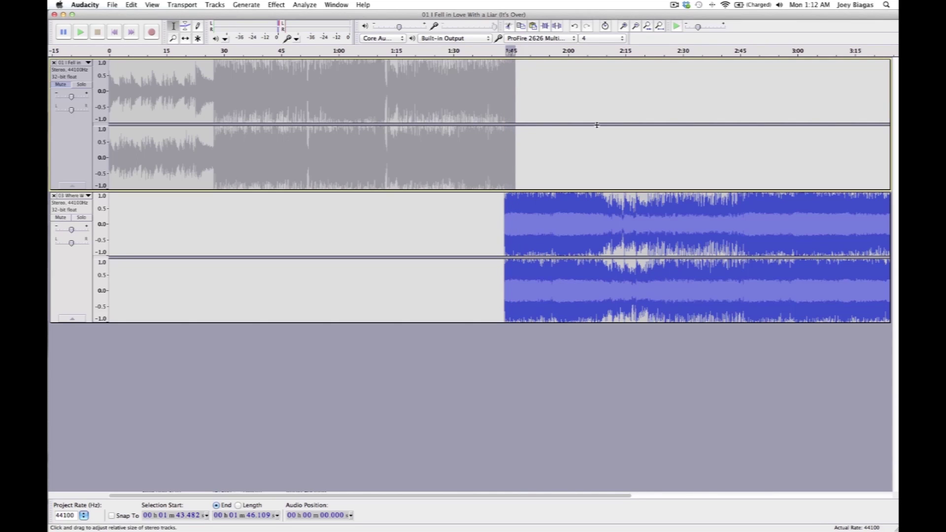
# - Zoom in on the overlap and apply Fade Out to the first song's 1:43.482–1:46.109 stretch
pyautogui.click(624, 27)
pyautogui.click(624, 27)
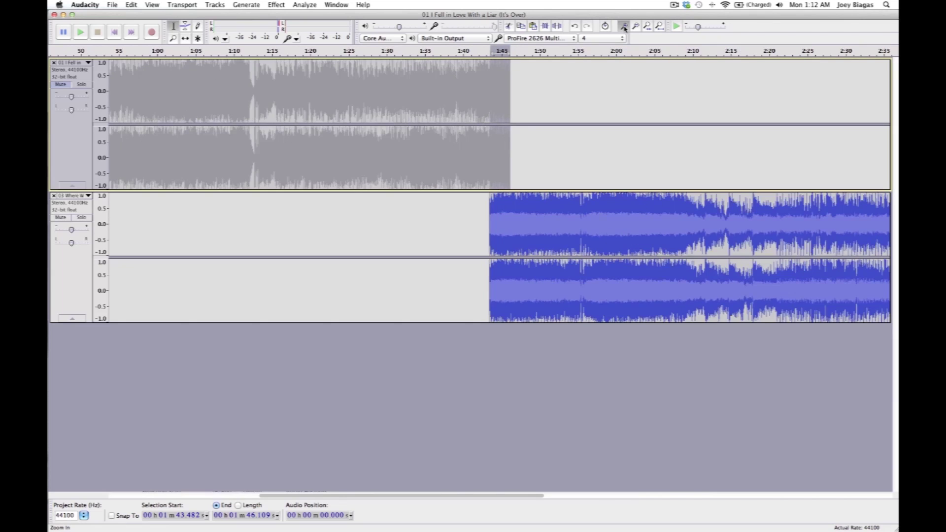
pyautogui.click(624, 27)
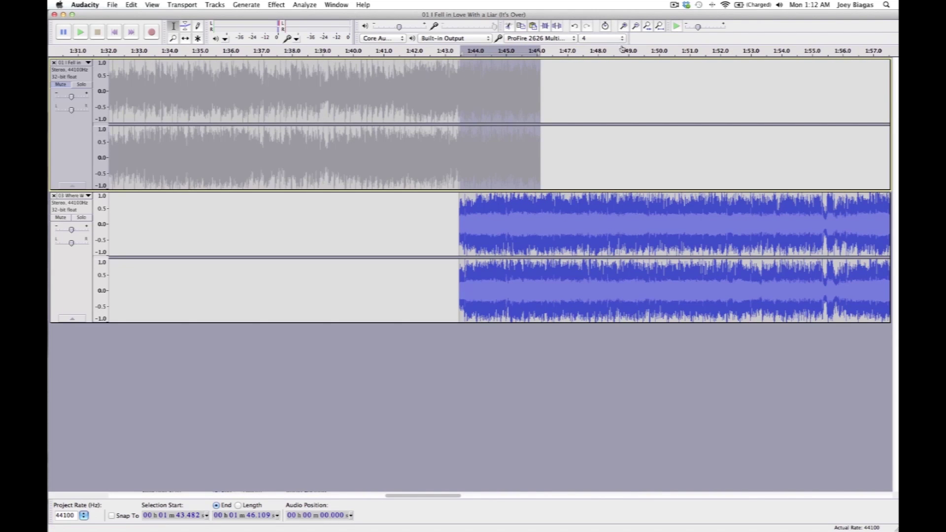
pyautogui.click(624, 27)
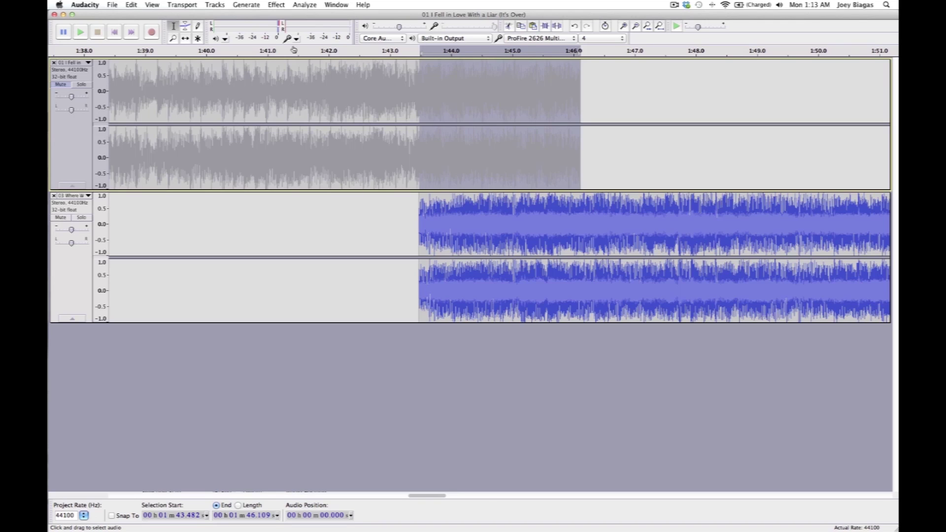
pyautogui.click(277, 4)
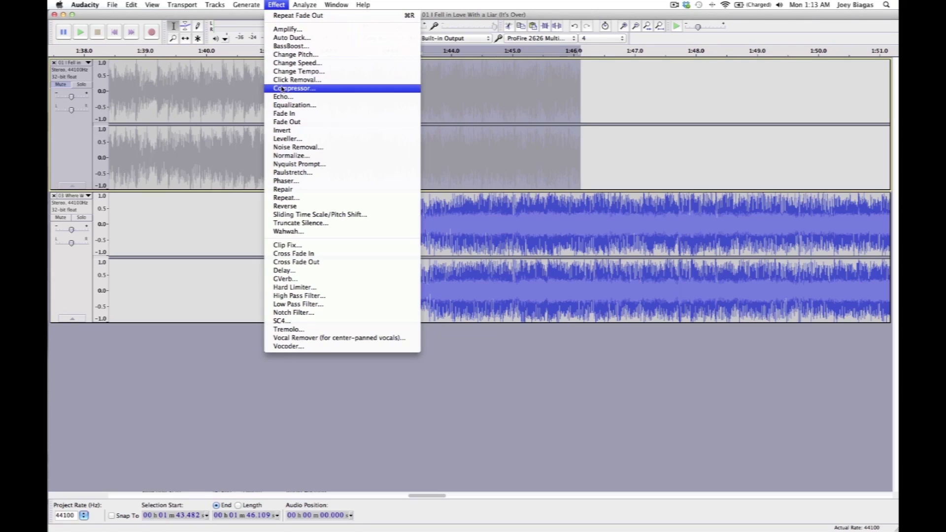
pyautogui.click(297, 124)
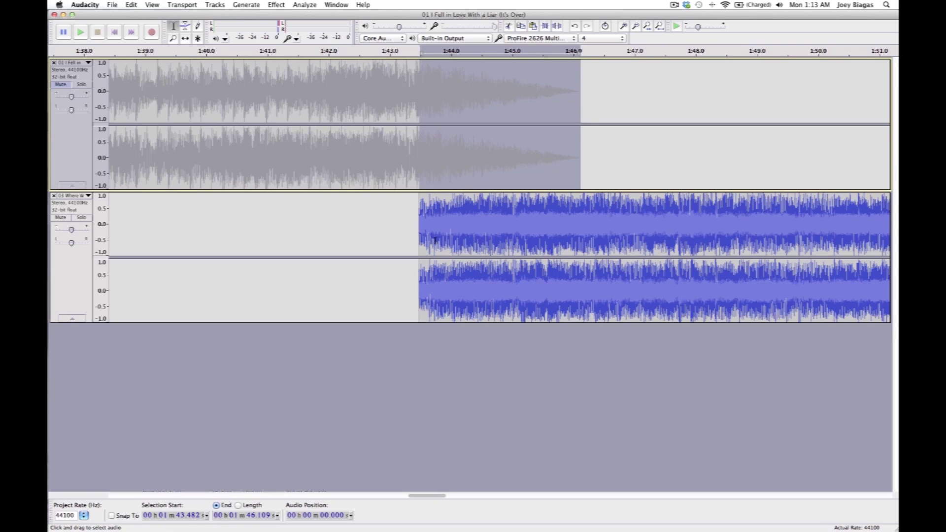
# - Select the second song's opening from its start through 1:46.109
pyautogui.click(72, 197)
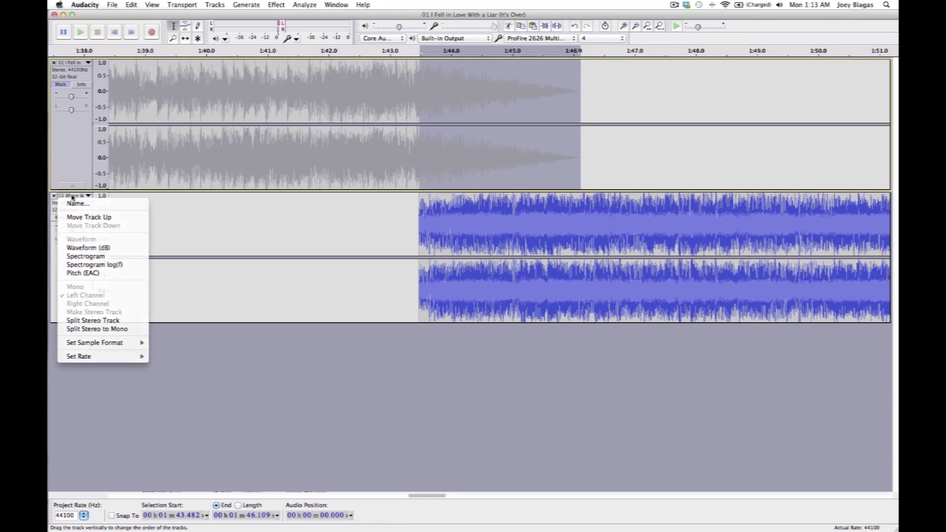
pyautogui.click(71, 196)
pyautogui.click(72, 197)
pyautogui.click(72, 196)
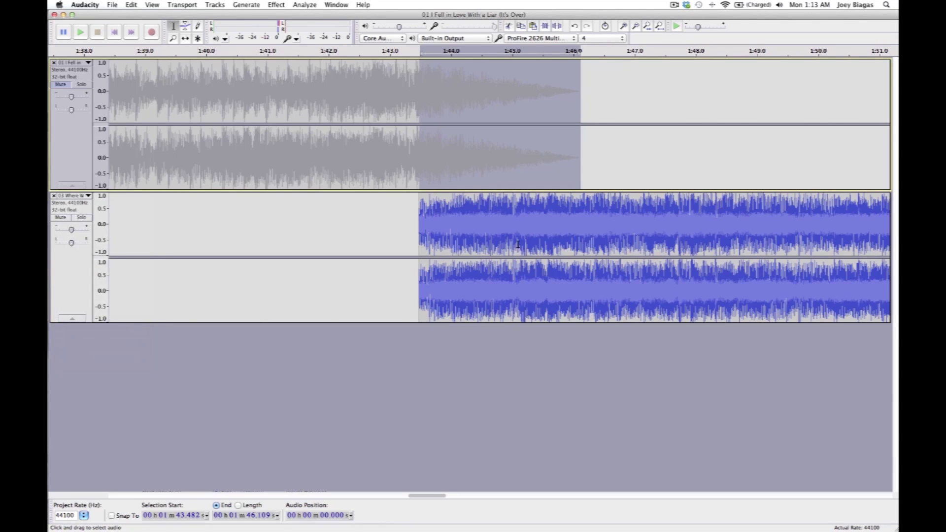
pyautogui.click(518, 245)
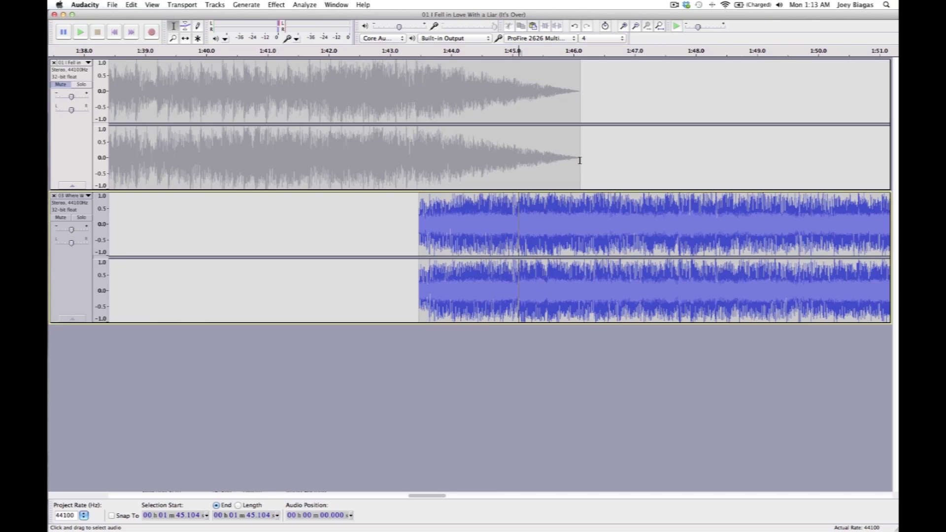
pyautogui.click(419, 221)
pyautogui.moveTo(420, 222); pyautogui.dragTo(578, 233)
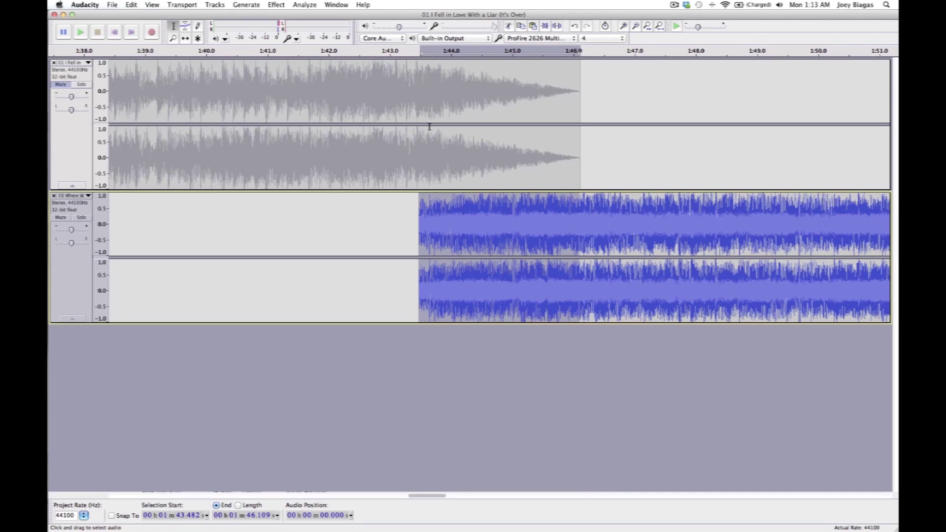
# - Apply Fade In to the second song's selected opening, then zoom back out
pyautogui.click(280, 4)
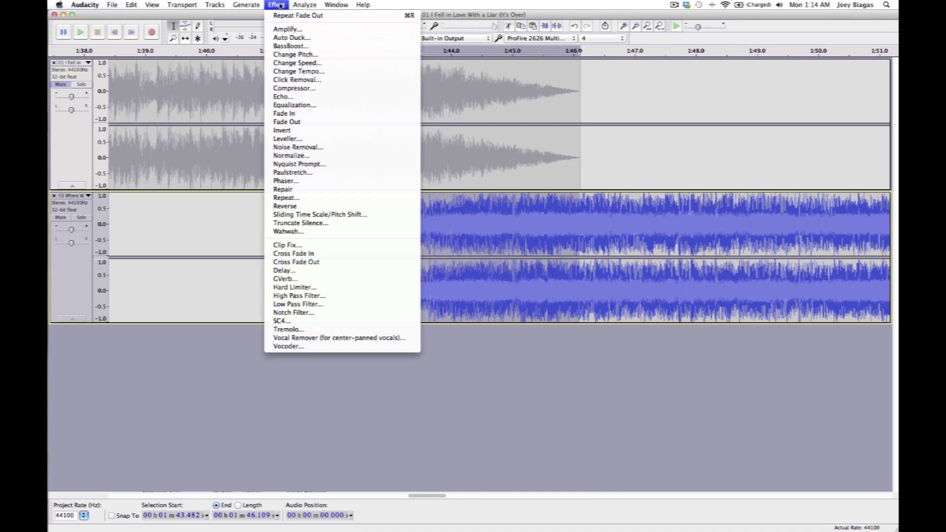
pyautogui.click(285, 114)
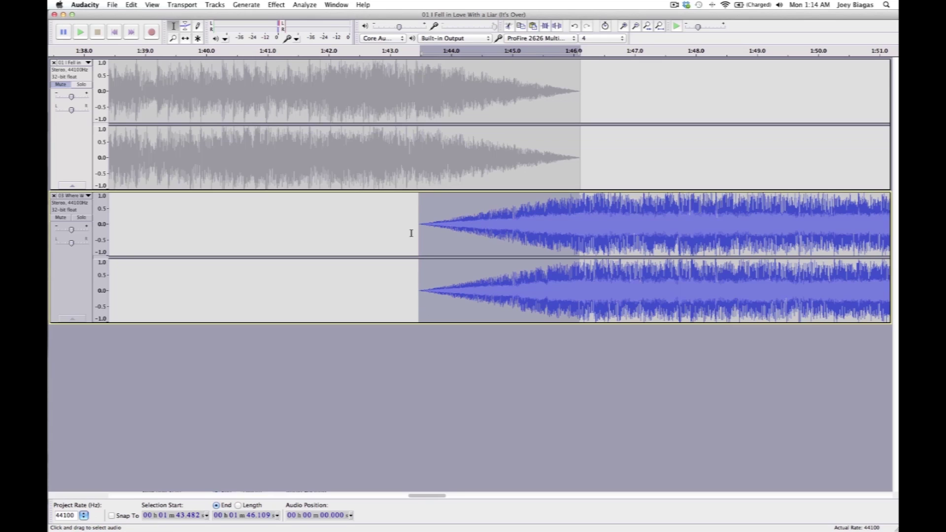
pyautogui.click(636, 26)
# - Zoom out to show both songs and preview playback from just before the overlap
pyautogui.click(636, 26)
pyautogui.click(635, 26)
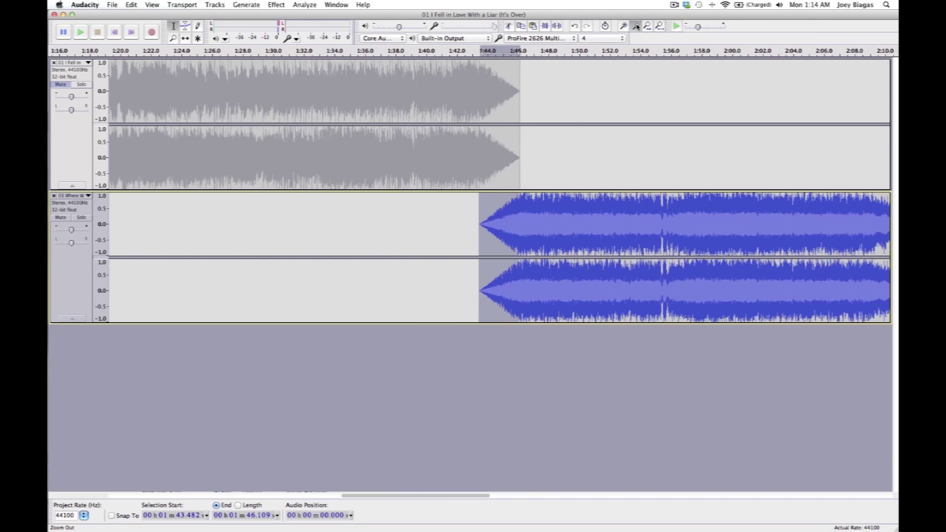
pyautogui.click(478, 74)
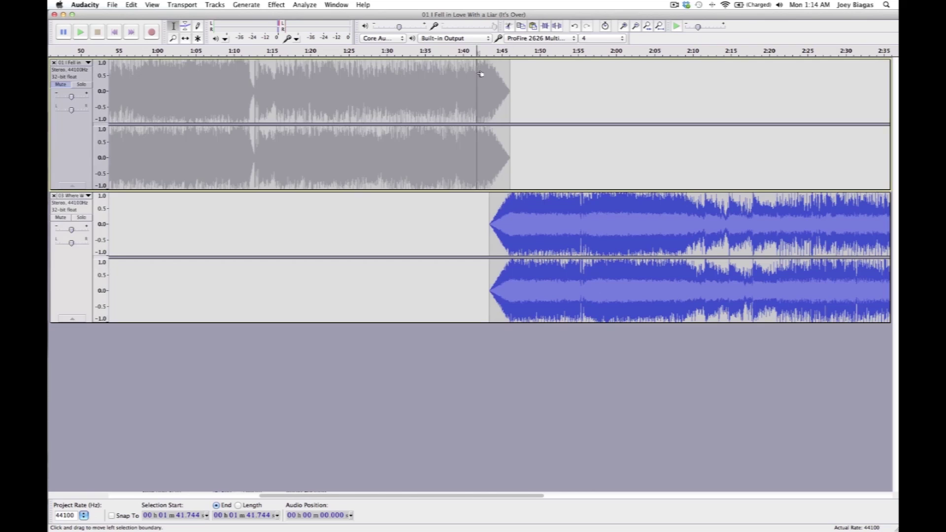
pyautogui.press('space')
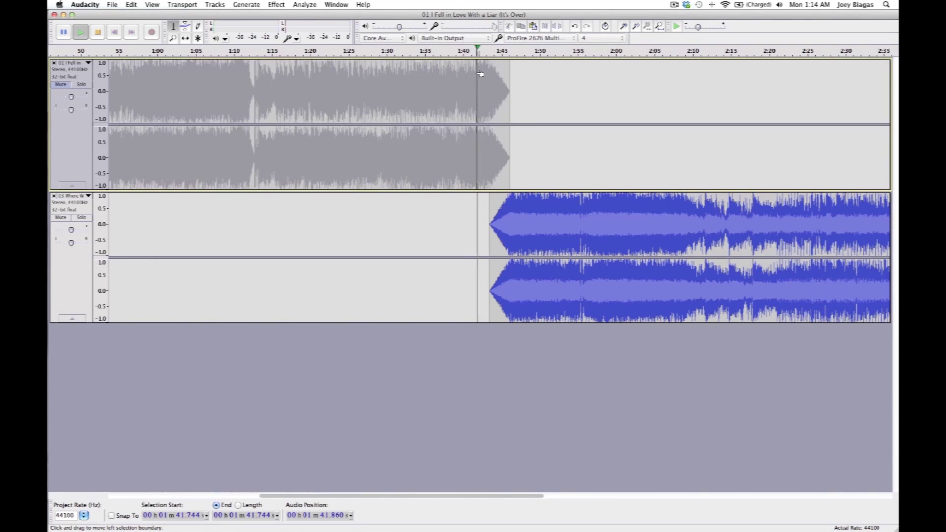
pyautogui.press('space')
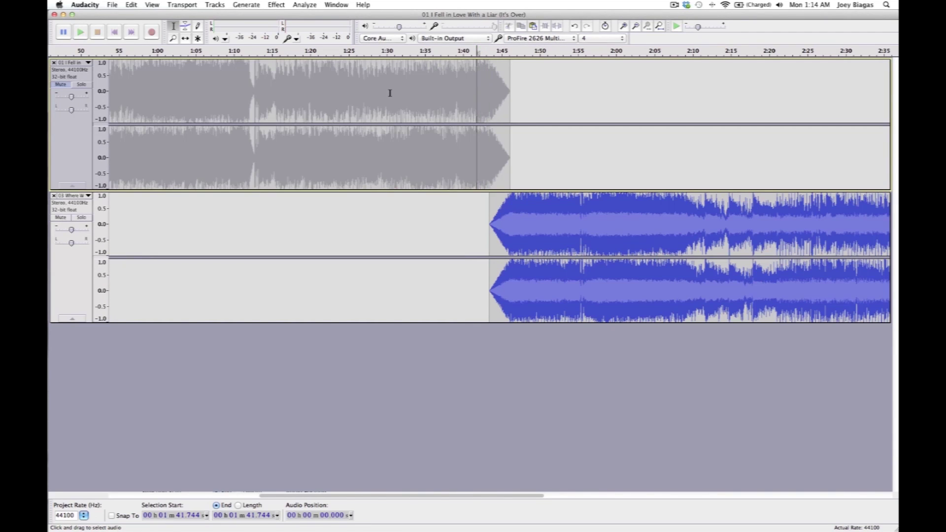
# - Unmute the first song's track and play the crossfade starting from 1:40.932
pyautogui.click(62, 86)
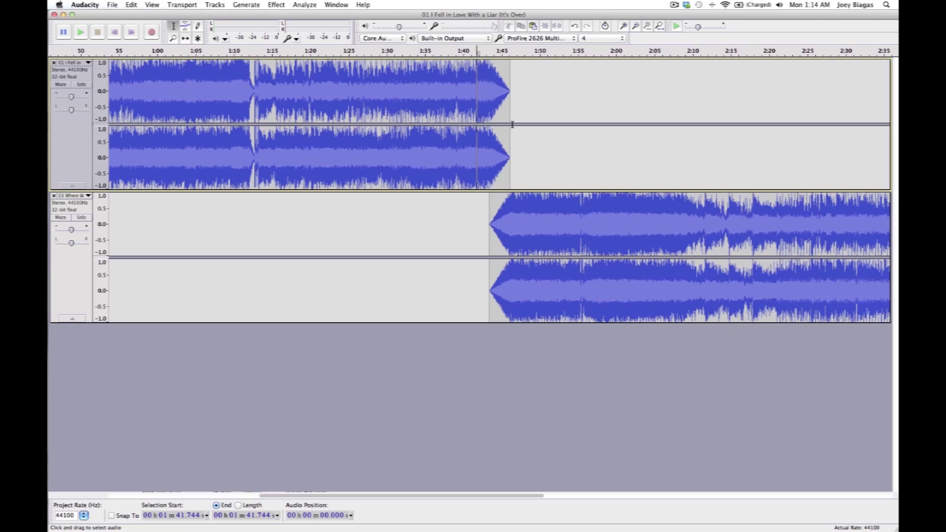
pyautogui.click(471, 80)
pyautogui.press('space')
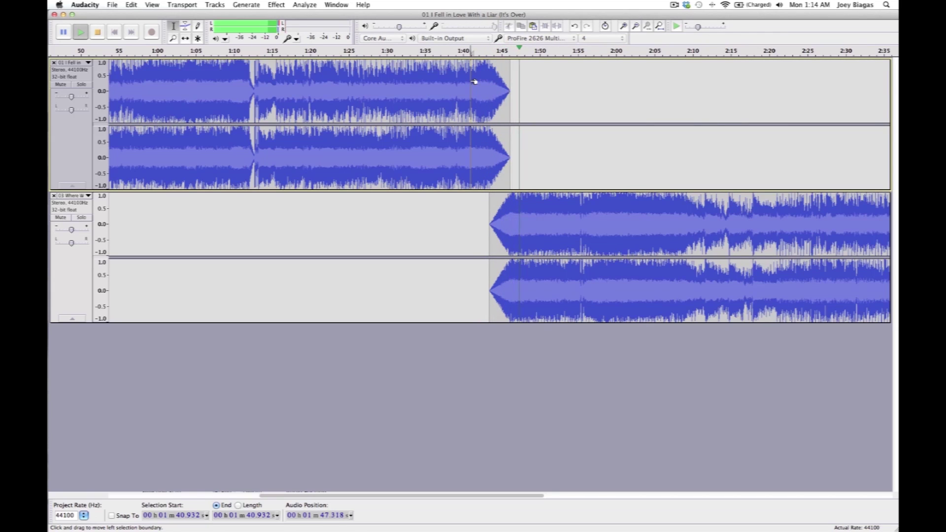
pyautogui.press('space')
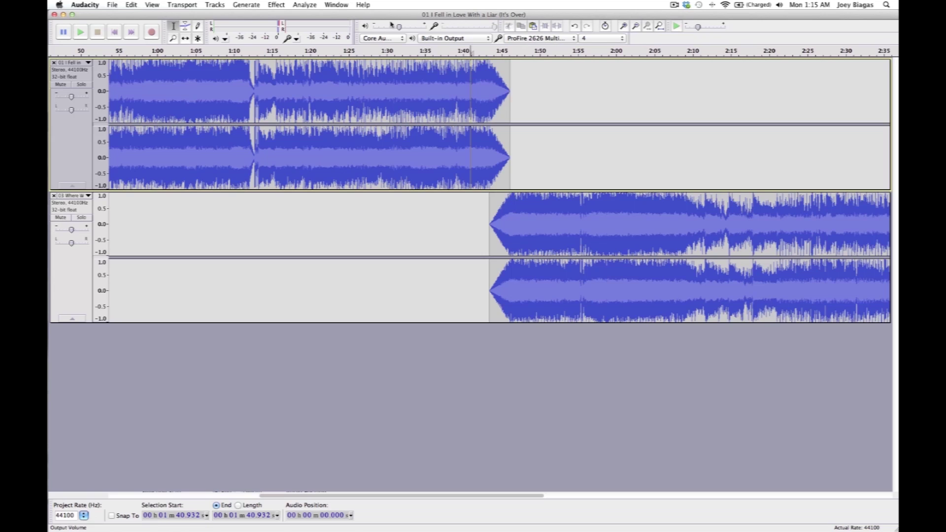
# - Open the File menu to reach the Export commands for the combined songs
pyautogui.click(113, 5)
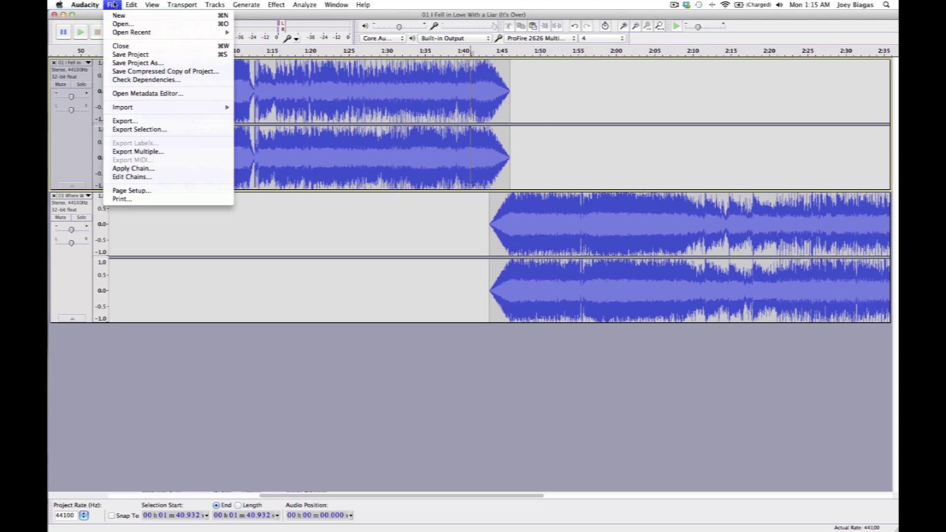